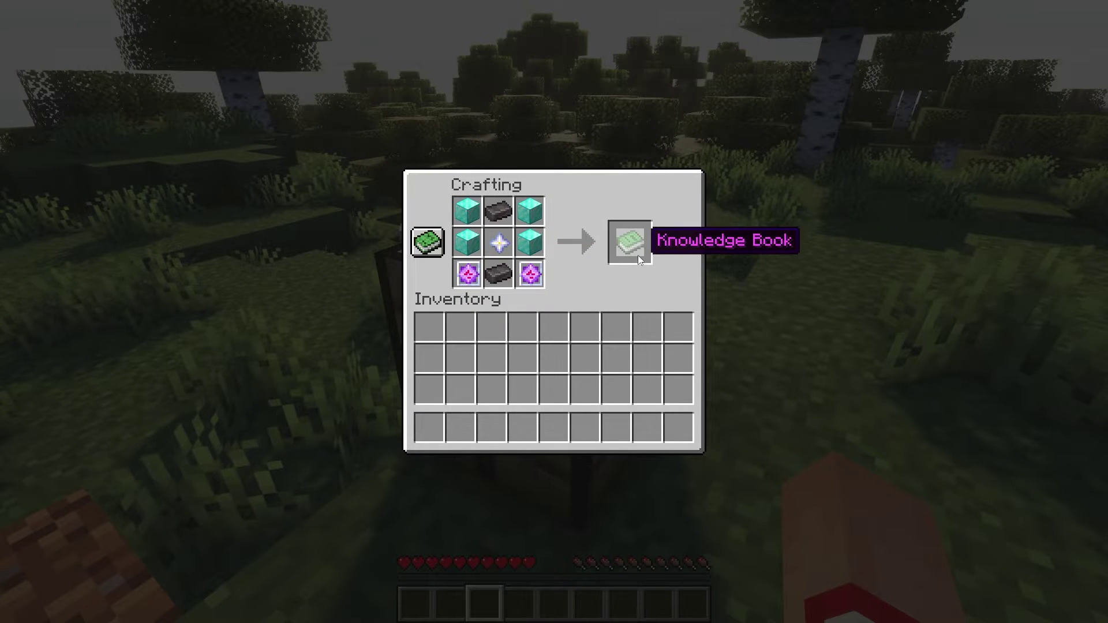
Step: Take the crafted fighter jet, board it, fly it skyward, then eject onto a red parachute
left_click(632, 253, "shift")
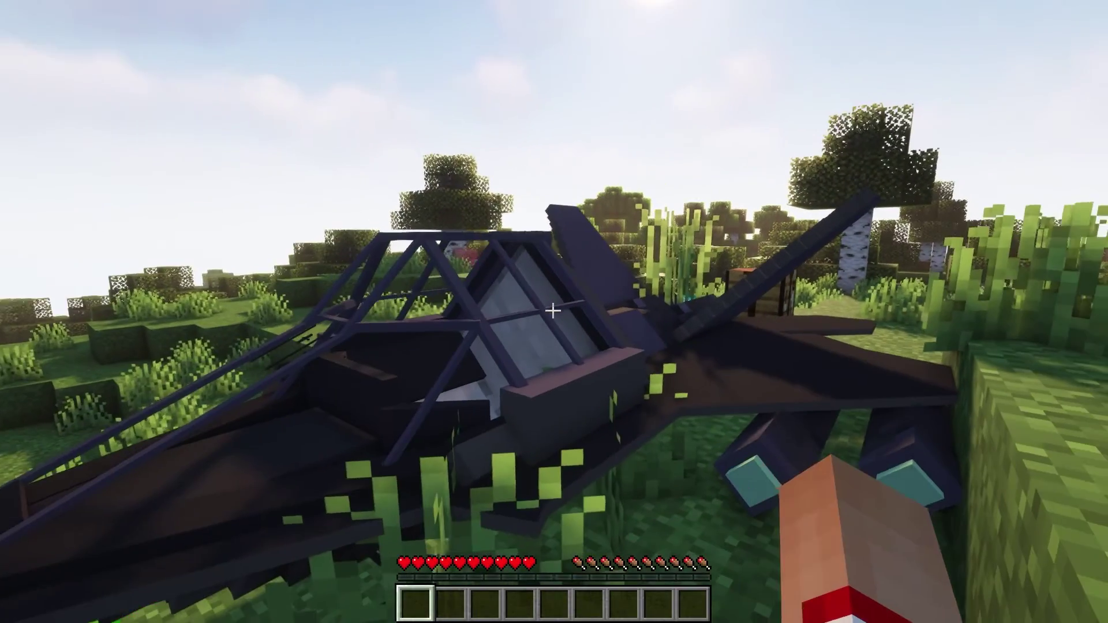
right_click(554, 311)
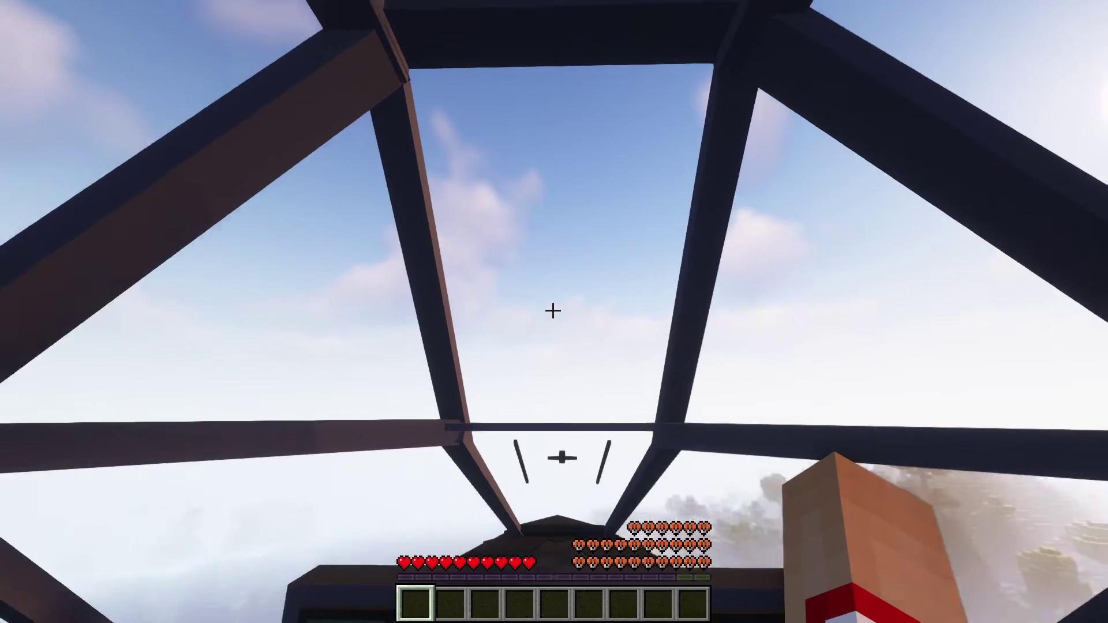
key("F5")
key("F5")
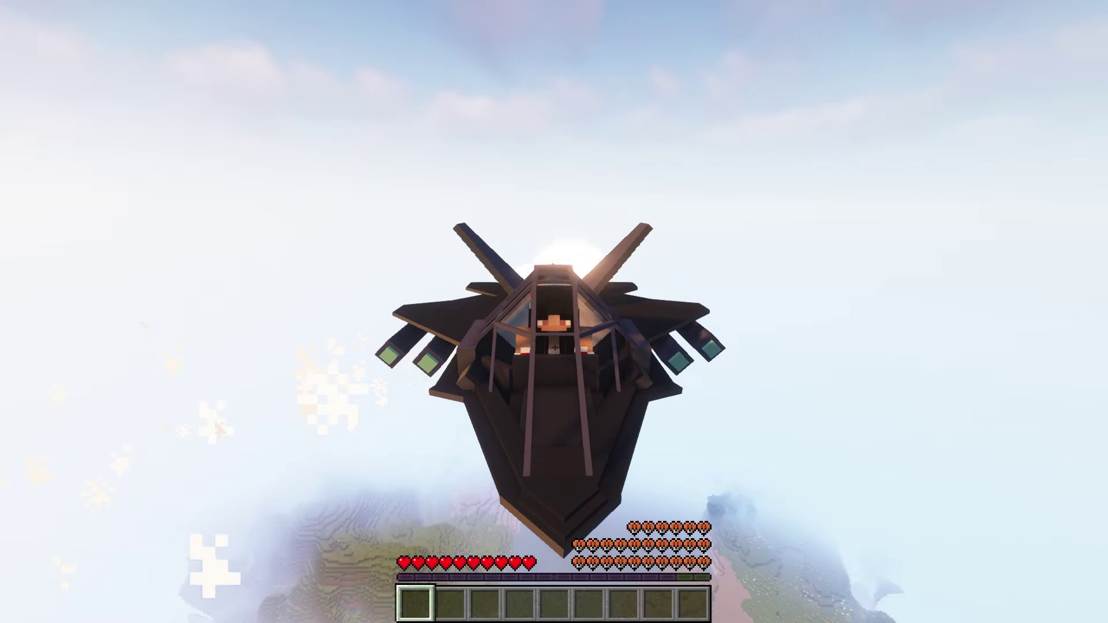
key("shift")
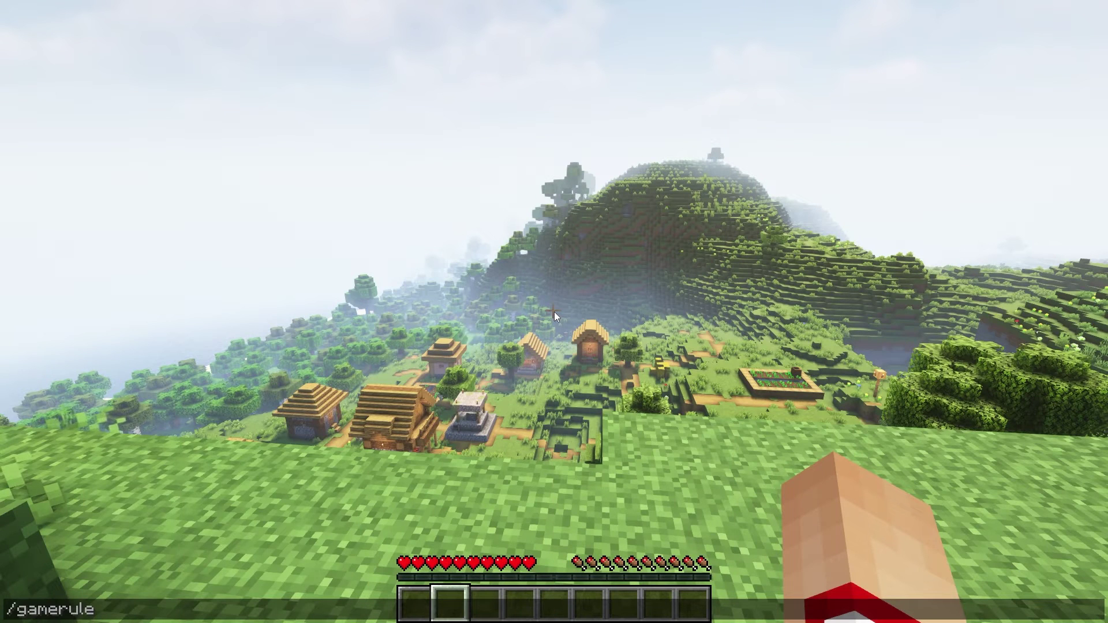
Step: Complete the chat command /gamerule mobGriefing false
type("merule mo")
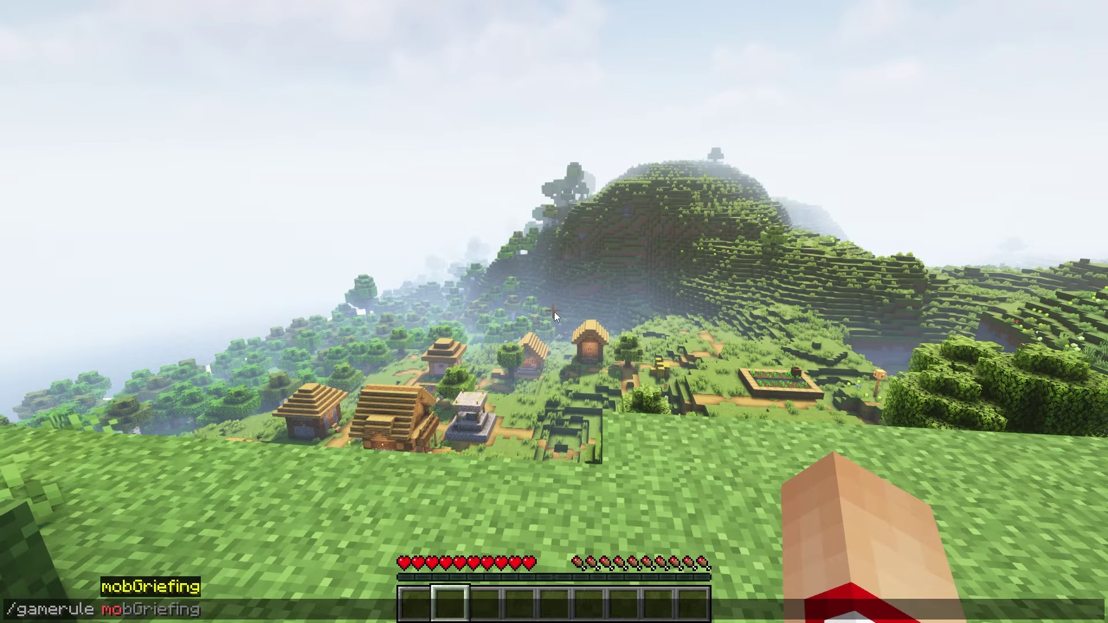
type("false")
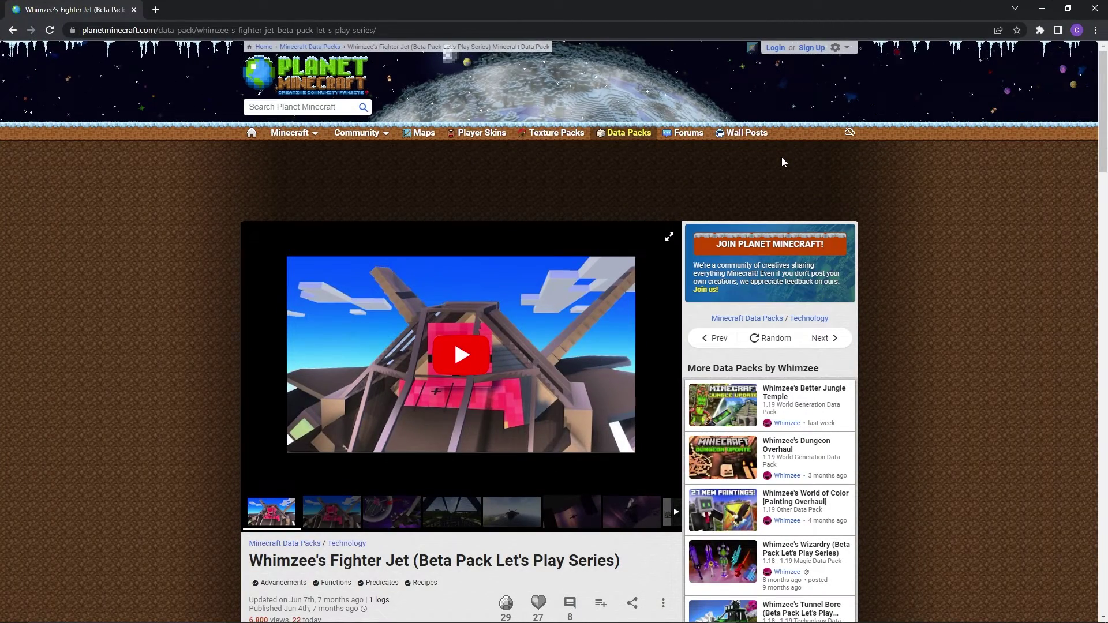
Step: Follow the Fighter Jet data pack's DOWNLOAD (WATCH FULL VIDEO) link off Planet Minecraft
scroll(784, 162, "down", 5)
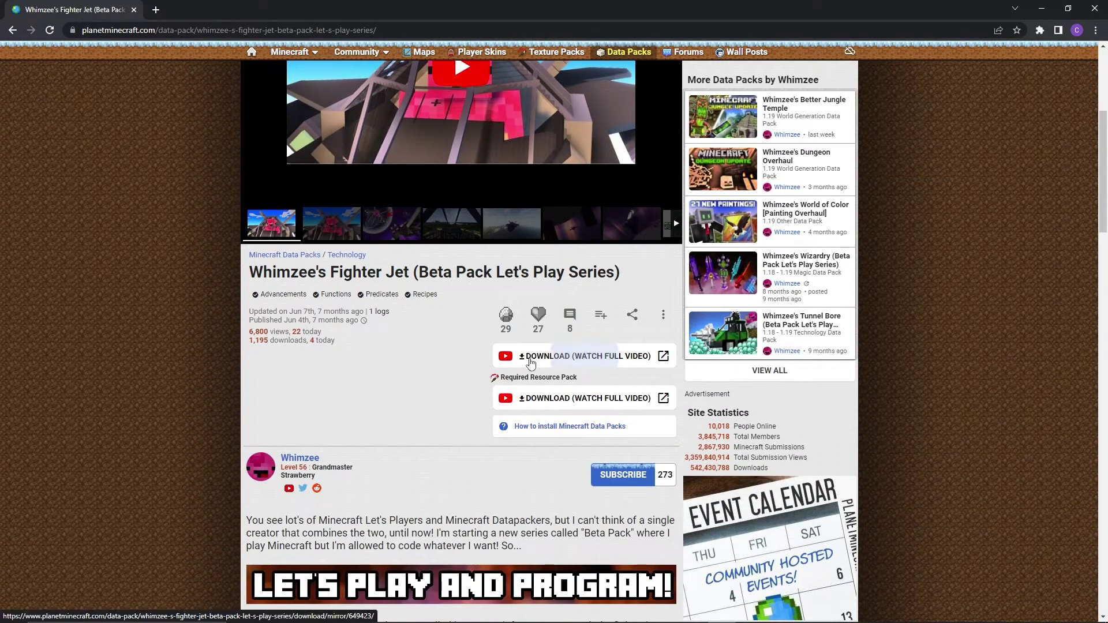
left_click(531, 361)
left_click(529, 358)
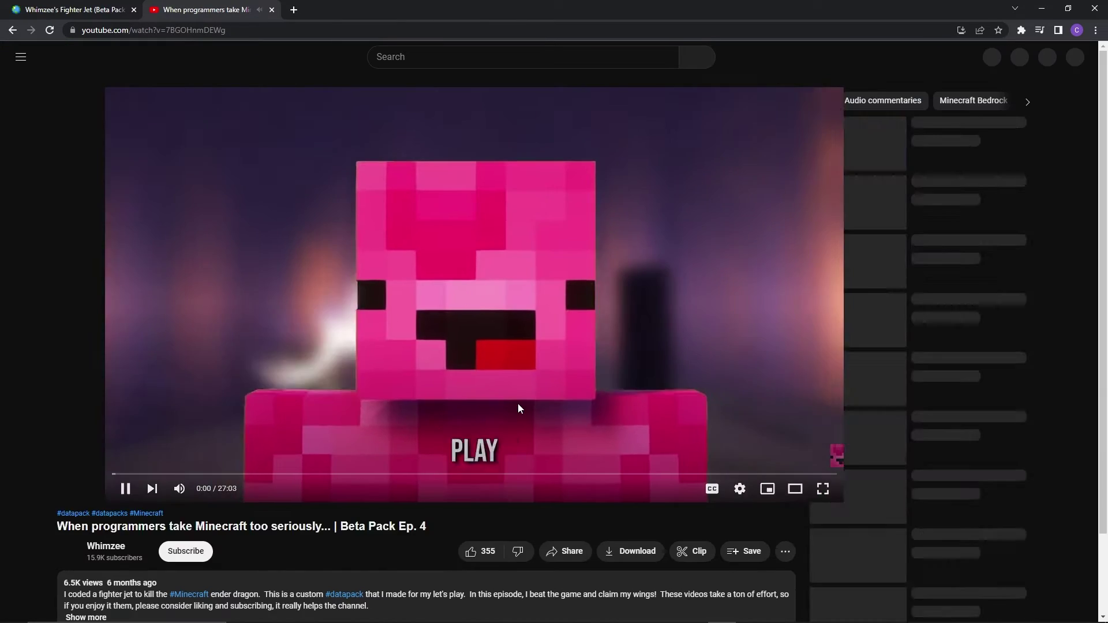
Step: Pause the YouTube video and expand its description to reveal the download links
left_click(518, 403)
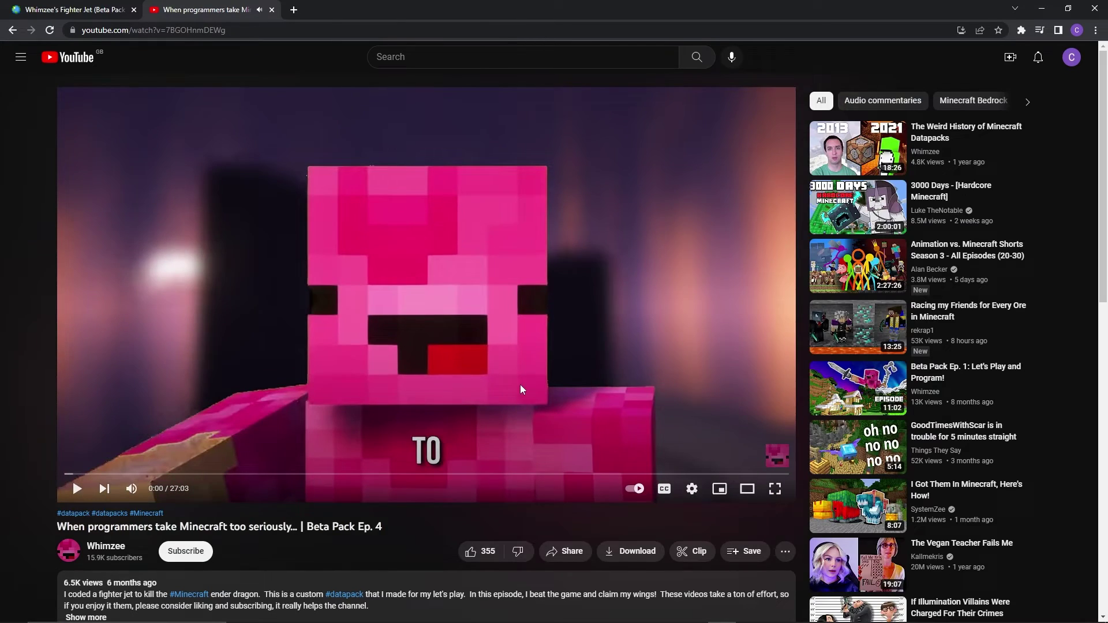
scroll(520, 384, "down", 3)
scroll(510, 365, "down", 2)
left_click(323, 325)
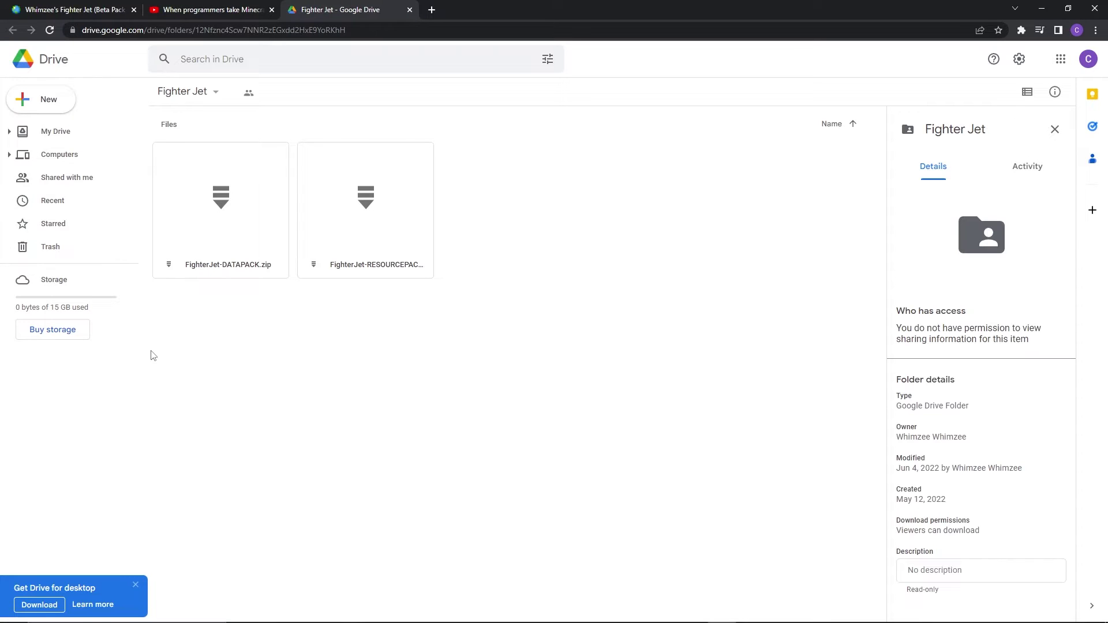
Step: Download FighterJet-DATAPACK.zip and the resource pack zip from the Fighter Jet Drive folder
right_click(241, 227)
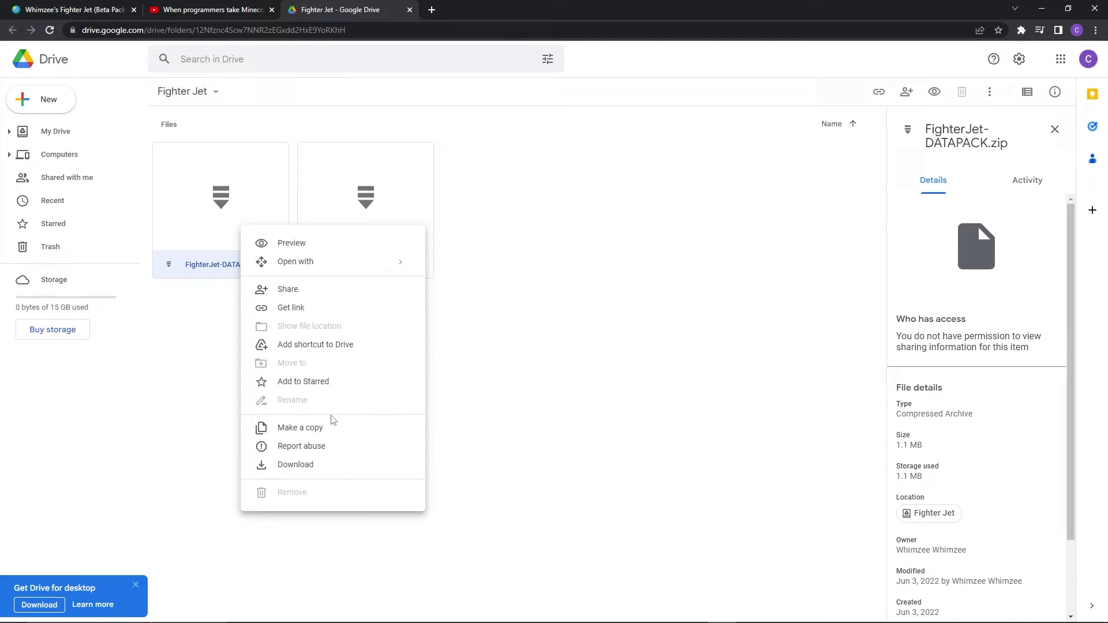
left_click(368, 471)
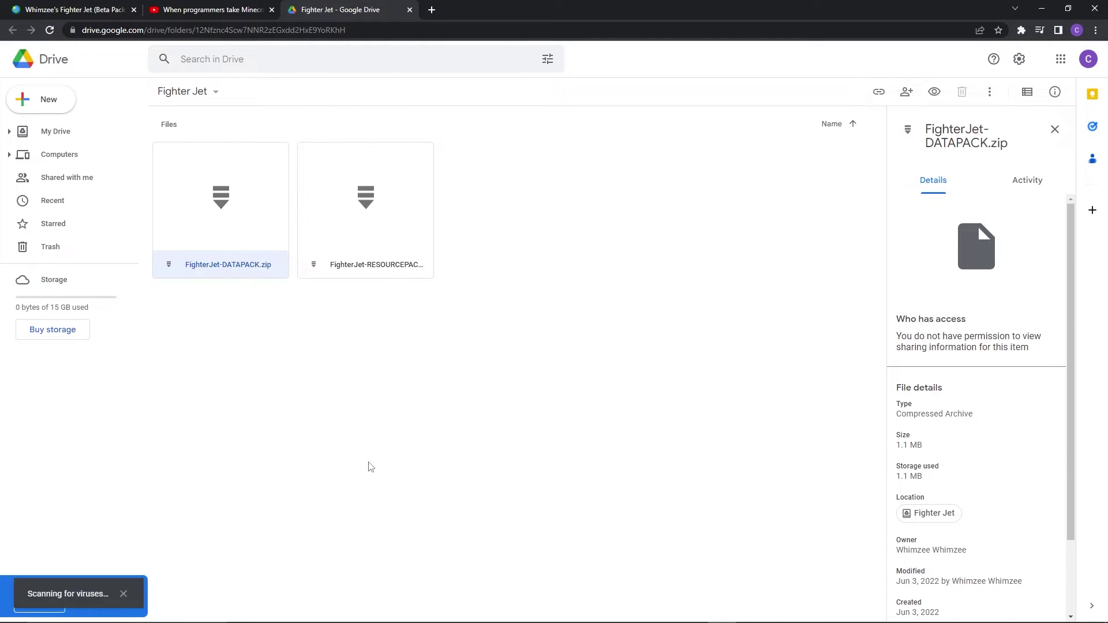
right_click(356, 258)
left_click(449, 492)
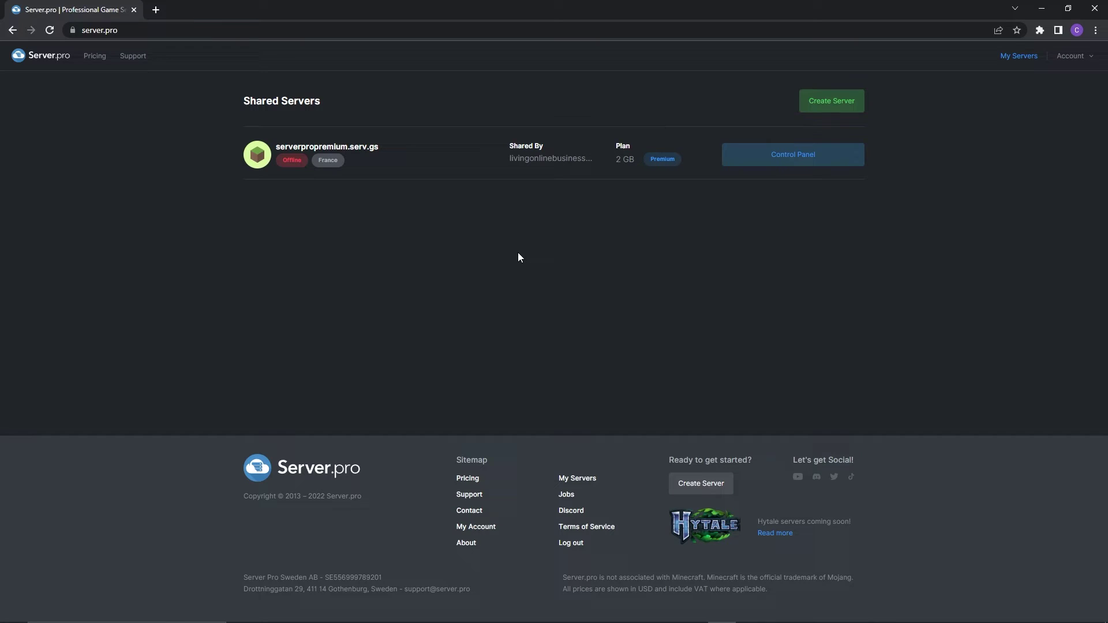
Step: Open the shared server's control panel, note its Vanilla 1.19.2 version, and go to Worlds
left_click(824, 164)
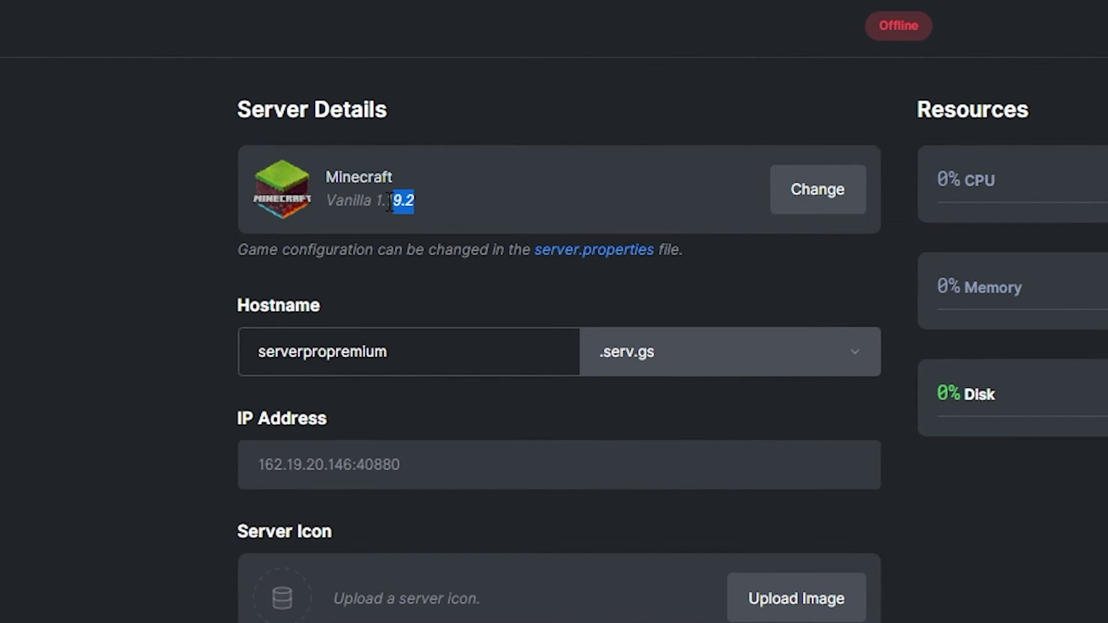
left_click_drag(389, 201, 324, 202)
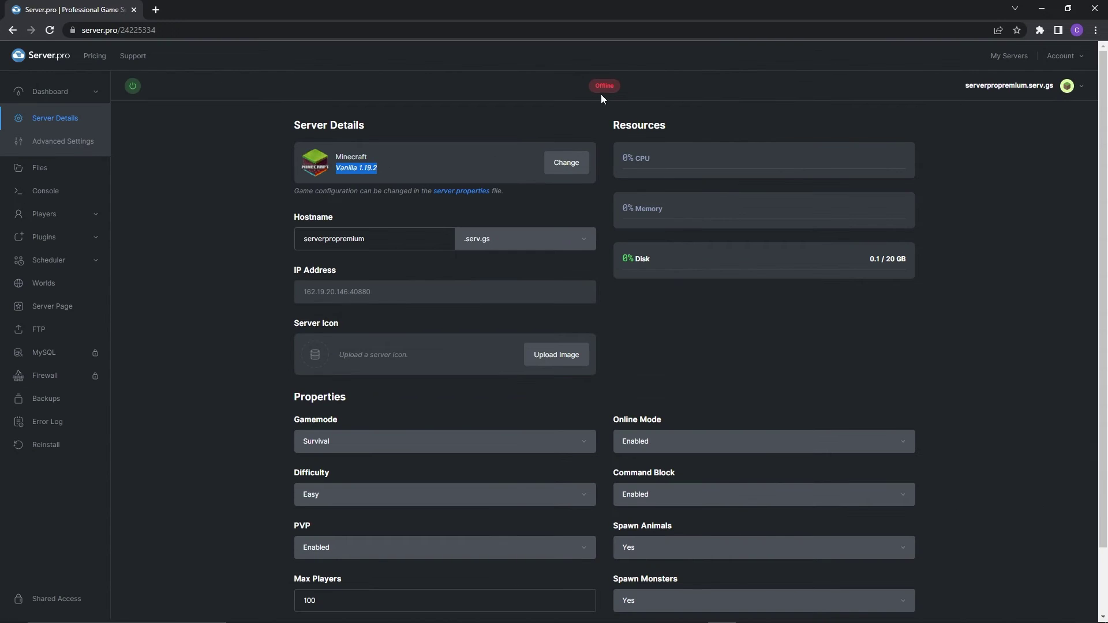
left_click(43, 283)
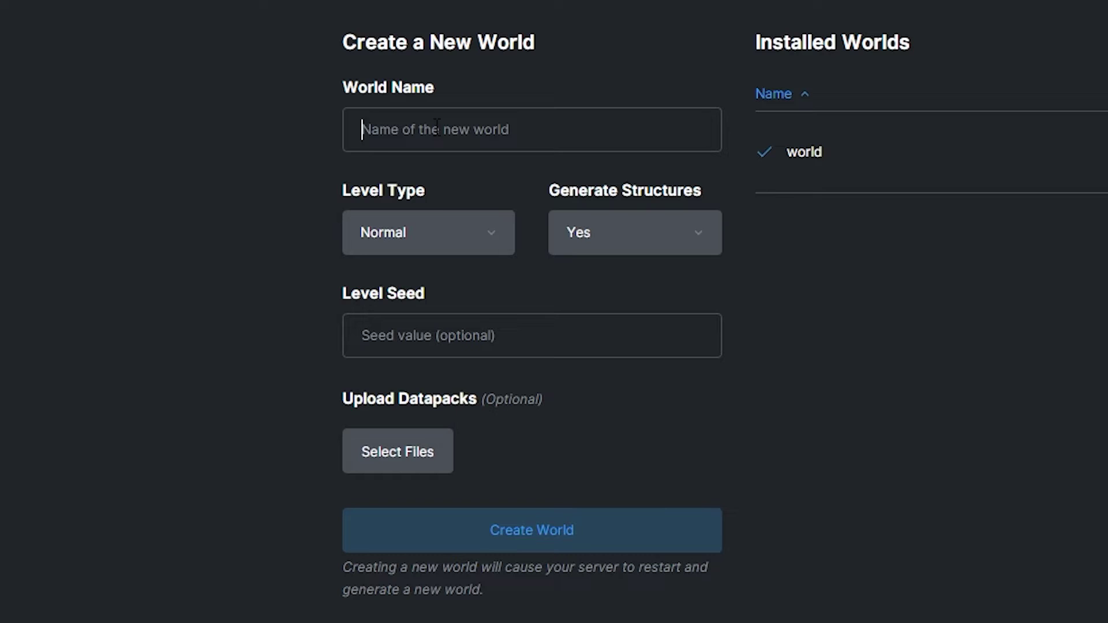
Step: Create the world 'fighterjetworld' with FighterJet-DATAPACK.zip uploaded as its datapack
type("fighterjetwo")
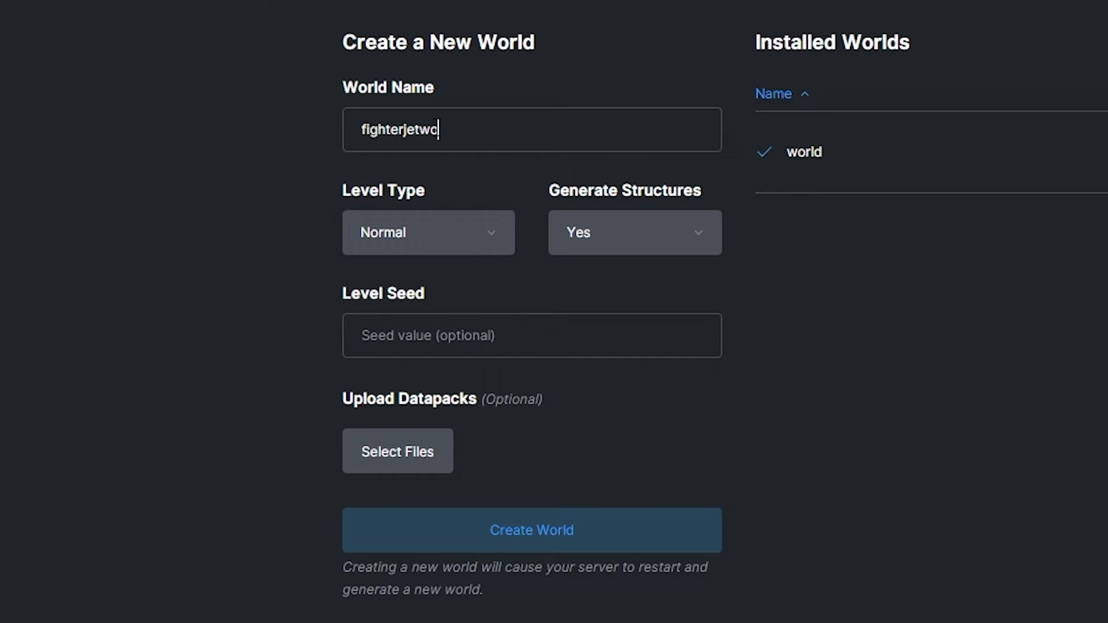
type("rld")
left_click(432, 458)
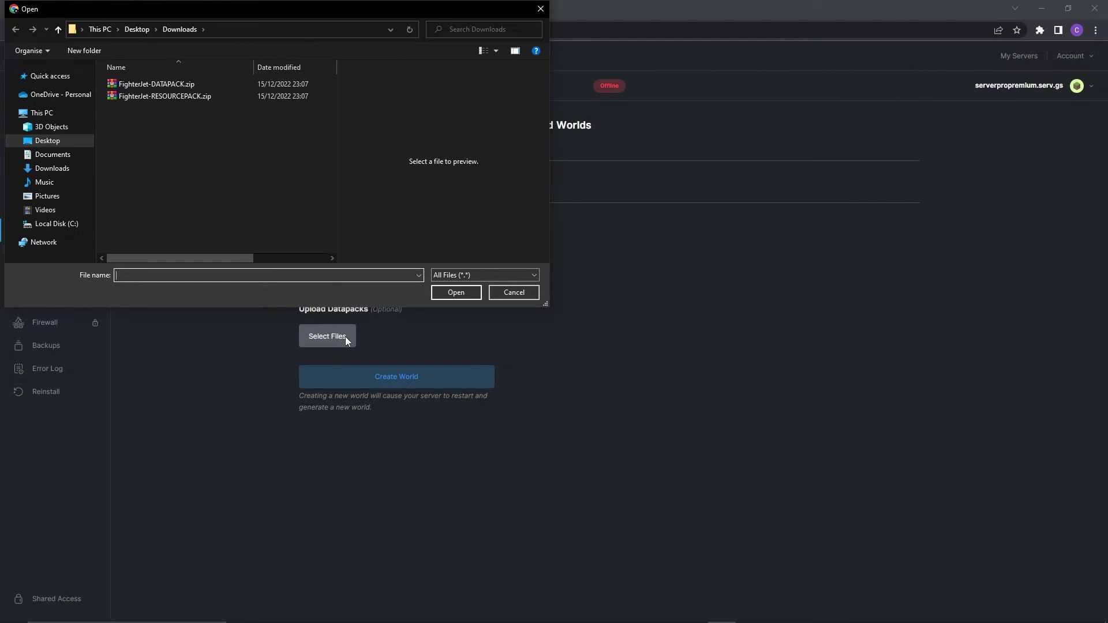
left_click(227, 85)
left_click(437, 291)
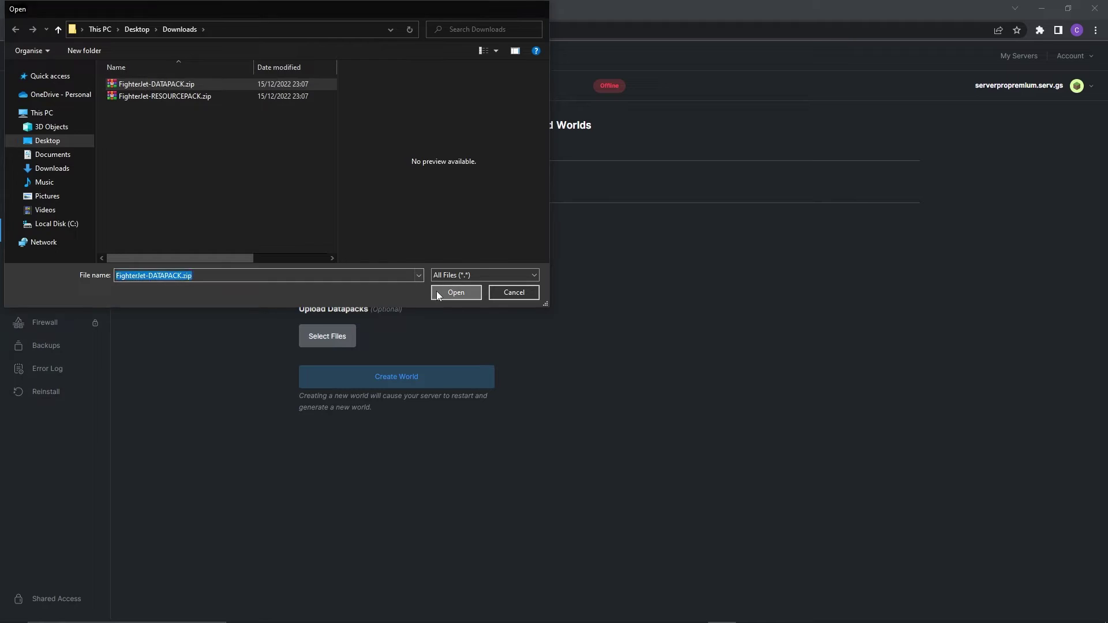
left_click(398, 386)
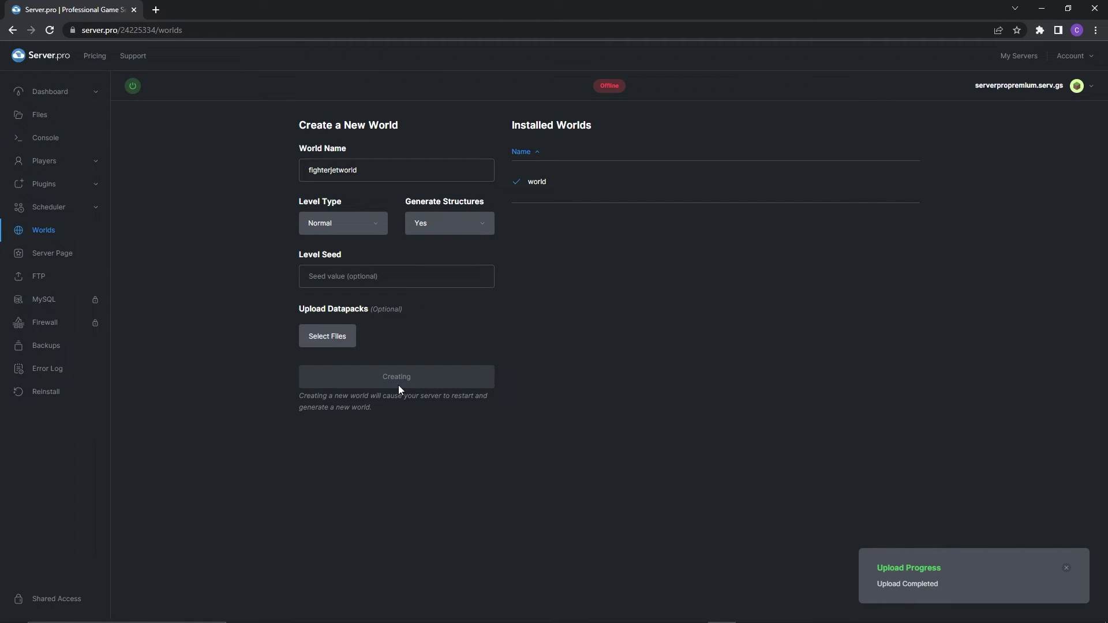
Step: Browse the server files to fighterjetworld/datapacks to confirm FighterJet-DATAPACK.zip is there
left_click(45, 121)
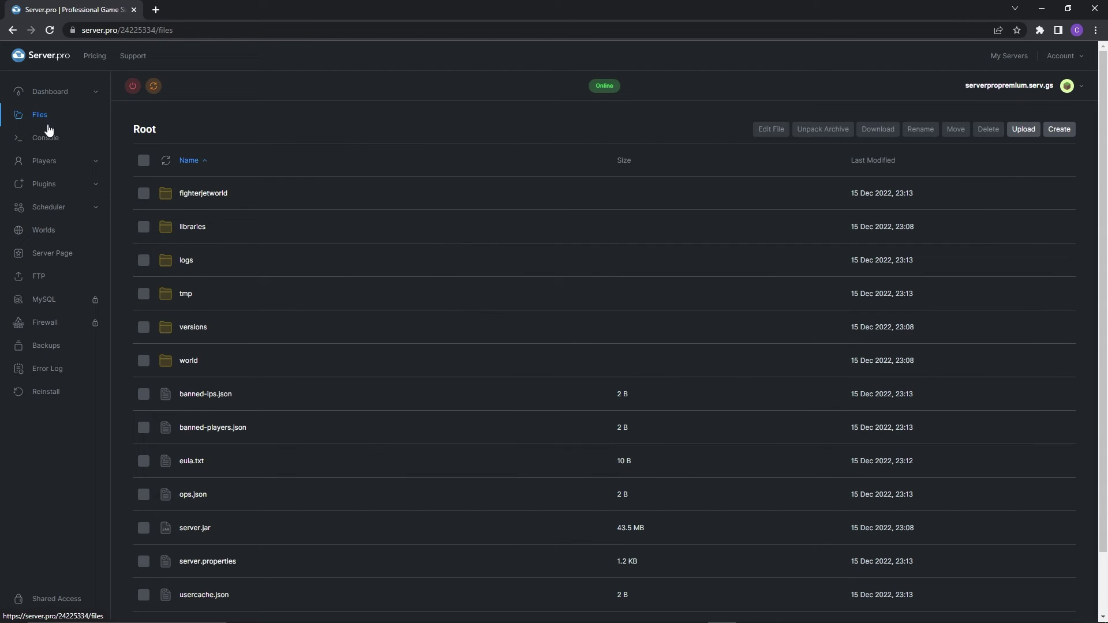
left_click(191, 194)
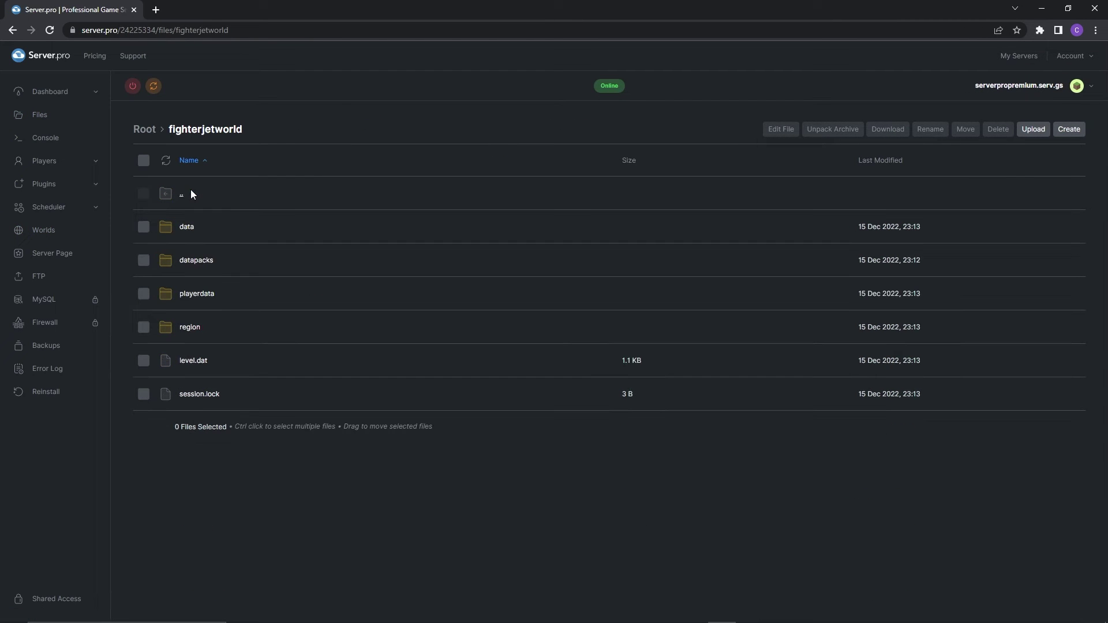
left_click(199, 261)
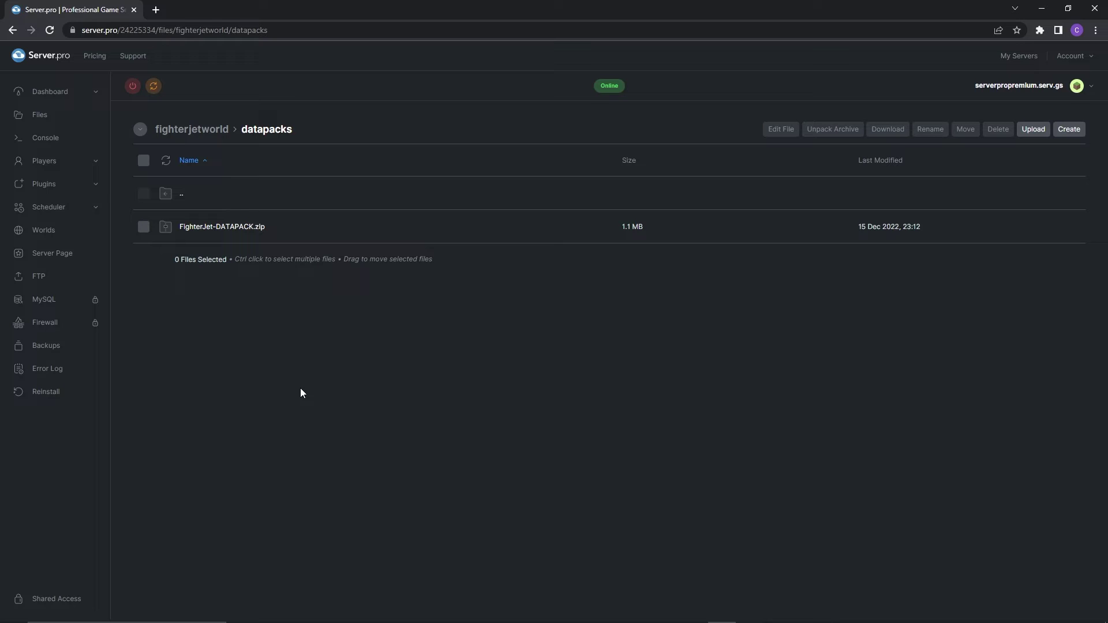
Step: Paste the Dropbox FighterJet-RESOURCEPACK.zip link into resource-pack= in server.properties and save
left_click(67, 118)
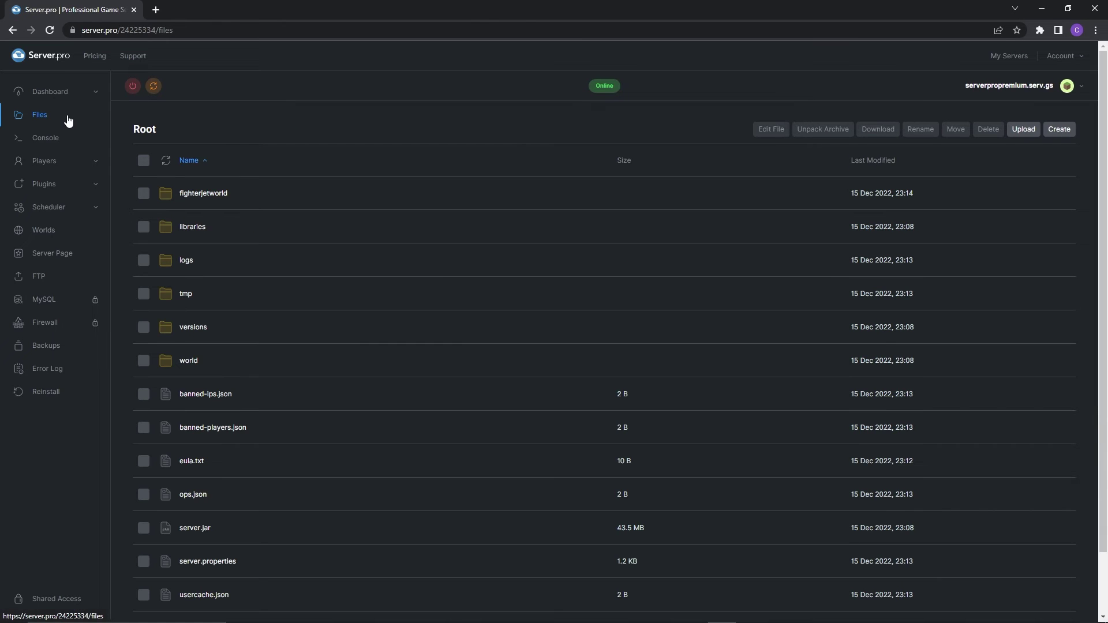
left_click(193, 561)
left_click(465, 438)
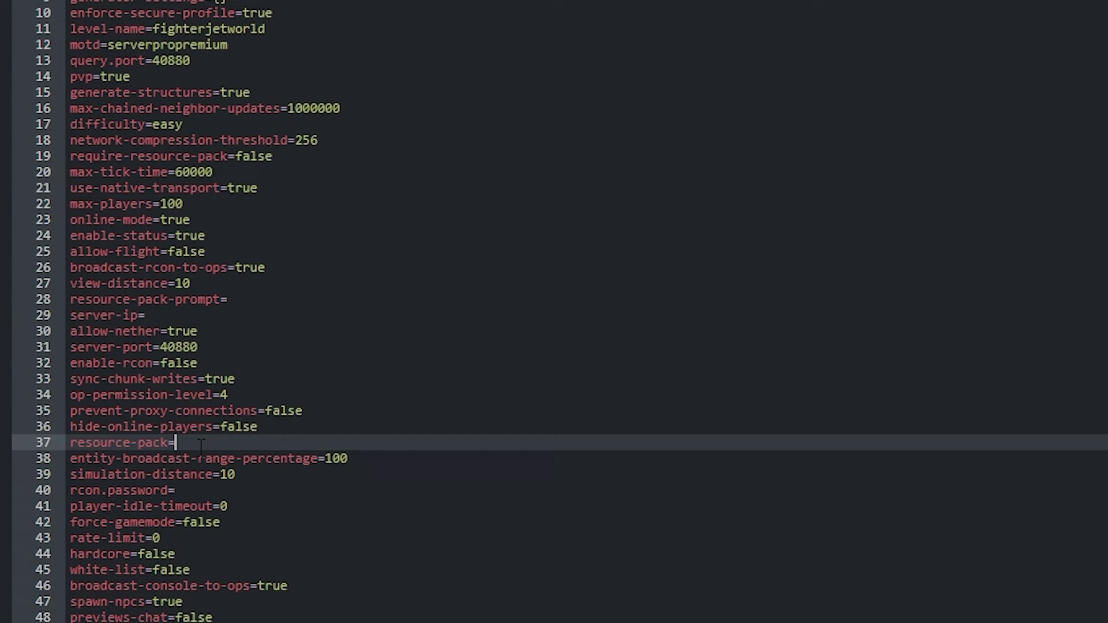
right_click(217, 444)
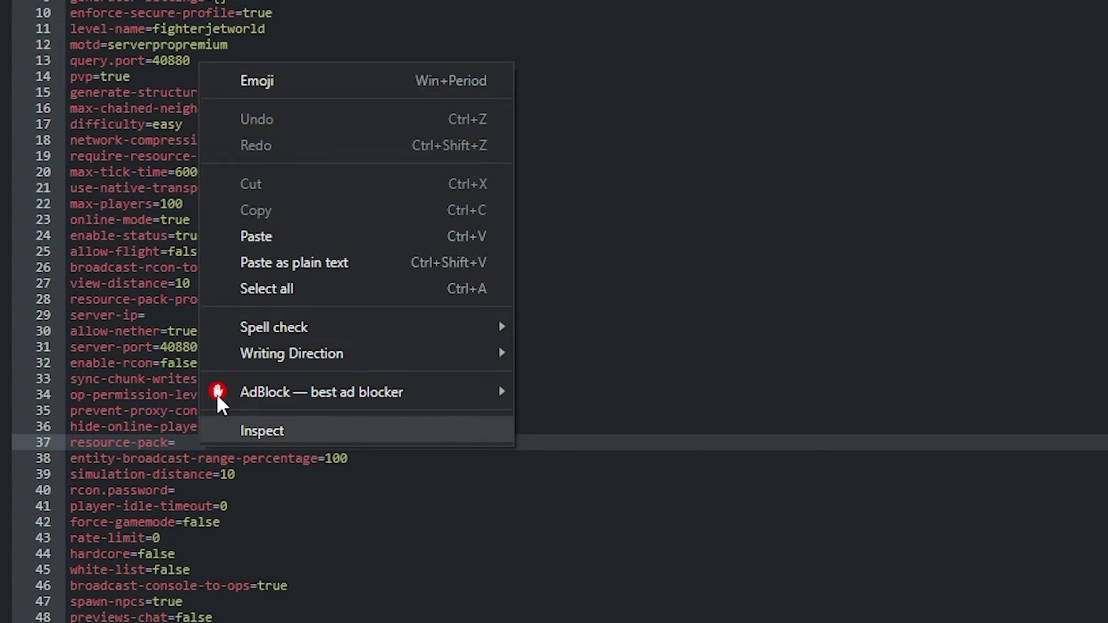
left_click(251, 237)
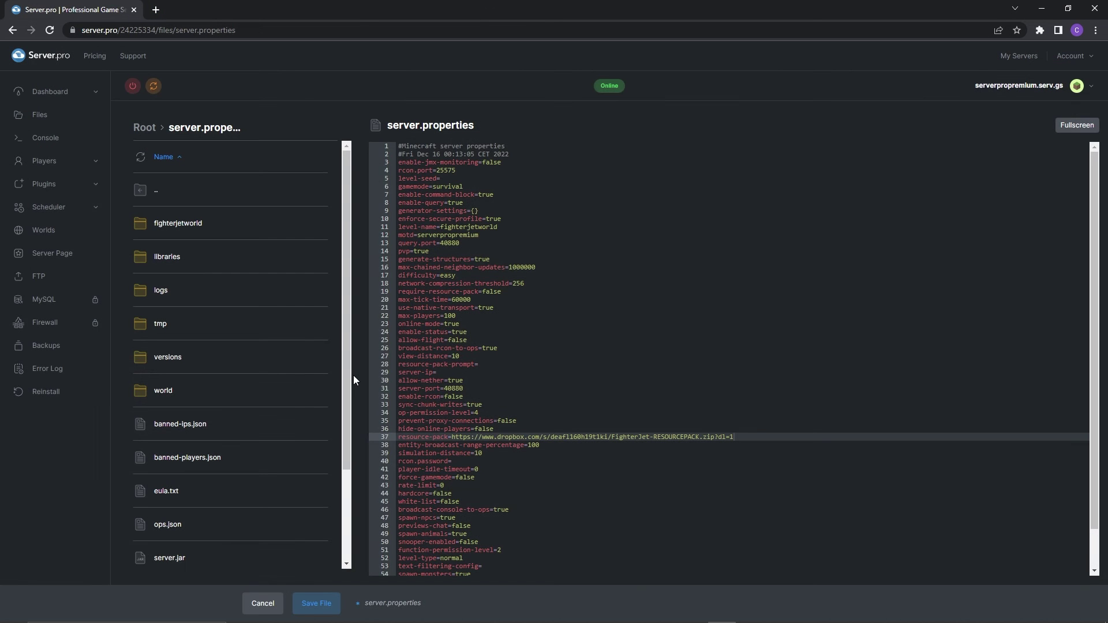
left_click(312, 604)
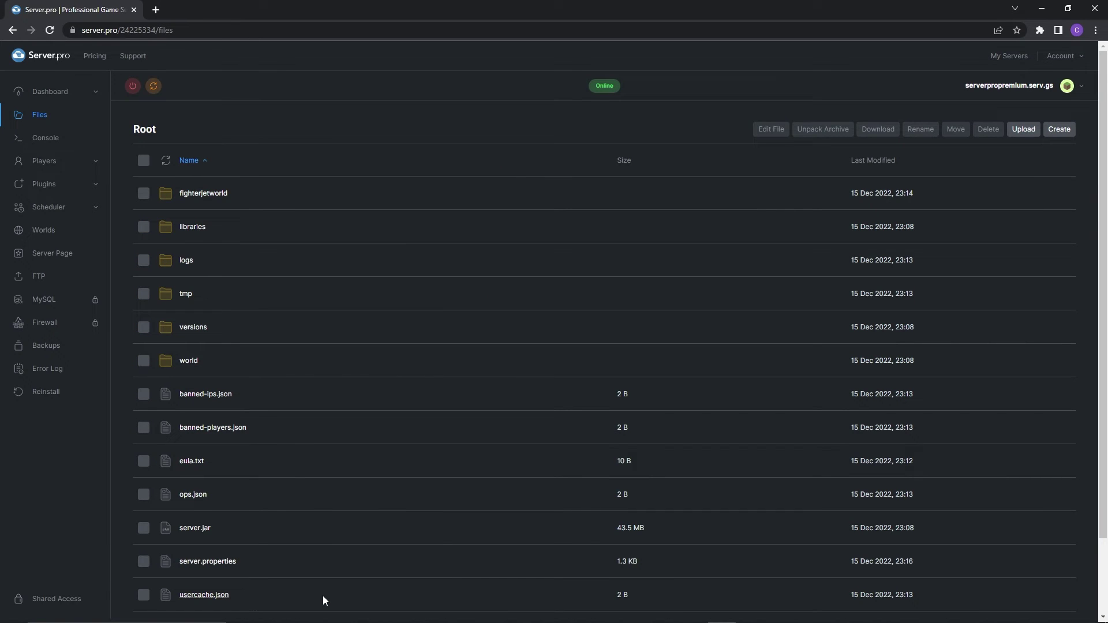
Step: Restart the server and open its Server Details to get the hostname
left_click(153, 87)
left_click(75, 90)
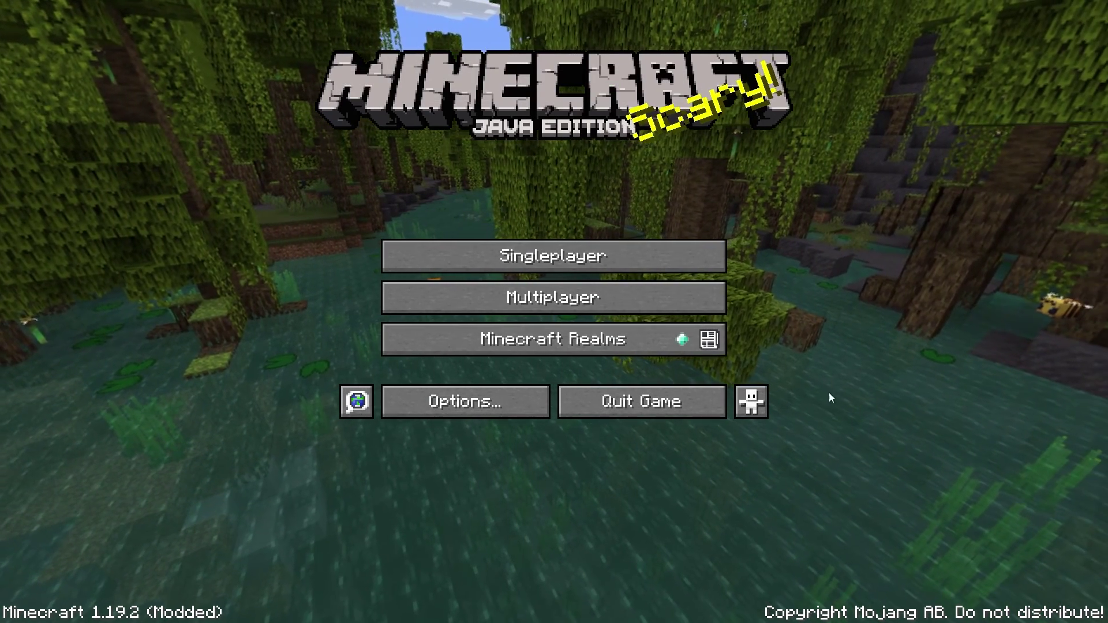
Step: Add the copied server address to Minecraft's multiplayer list and join the server
left_click(637, 302)
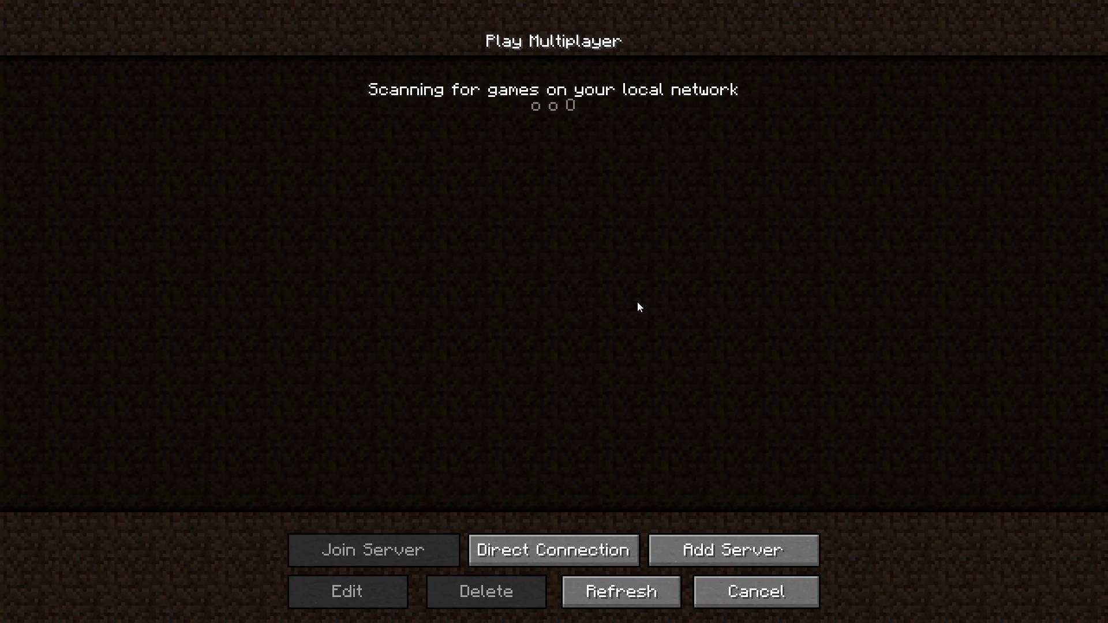
left_click(709, 546)
left_click(535, 192)
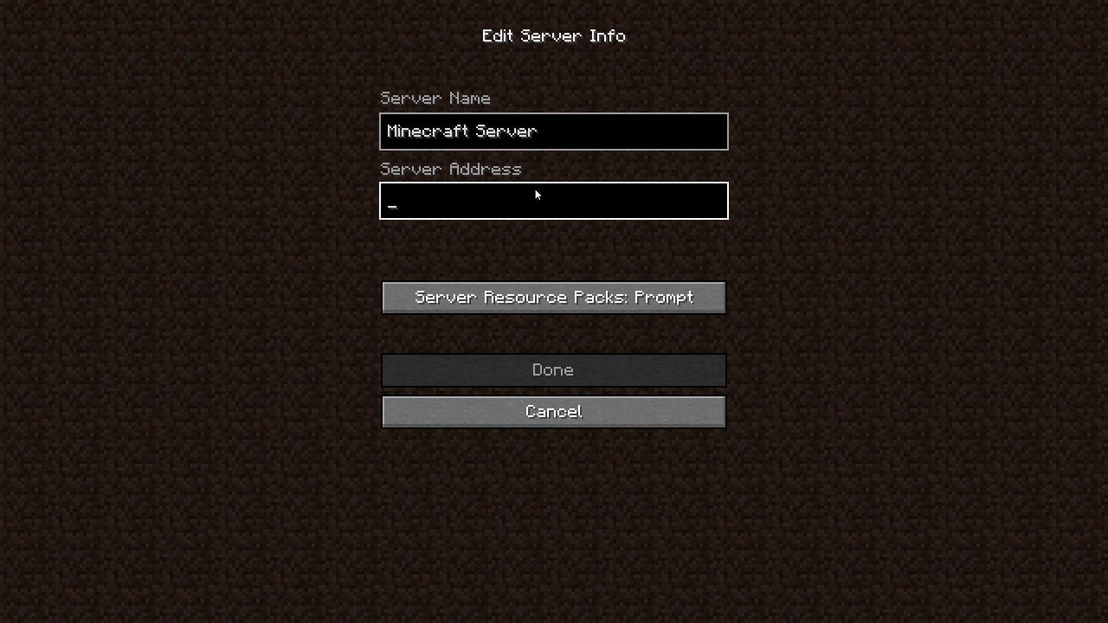
type("serverpropremium.serv.gs")
key("Return")
double_click(435, 100)
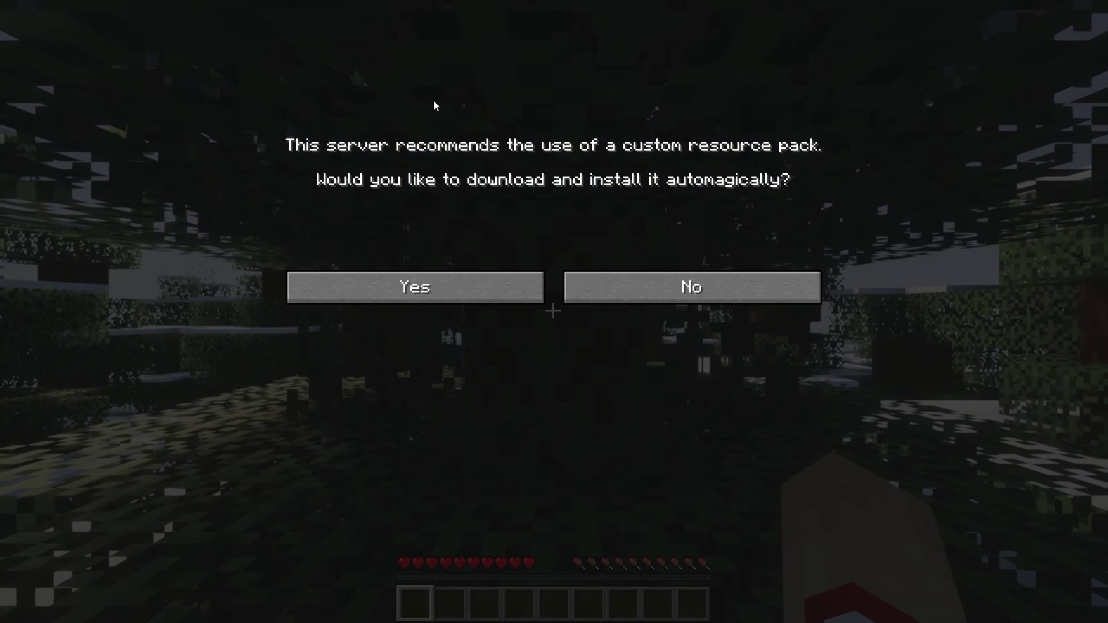